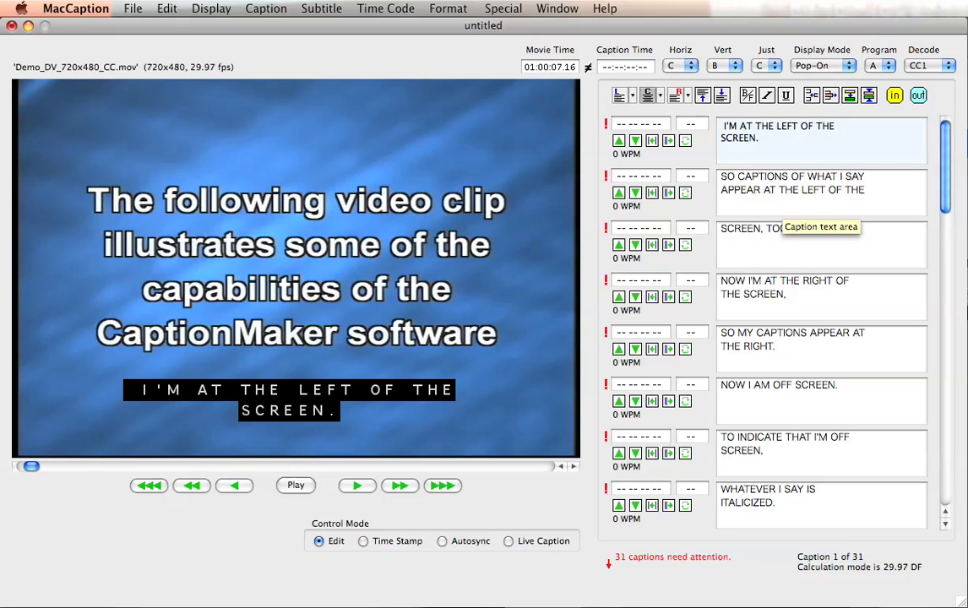
# Push the last word of the second caption into the third caption and pull it back again
pyautogui.click(635, 193)
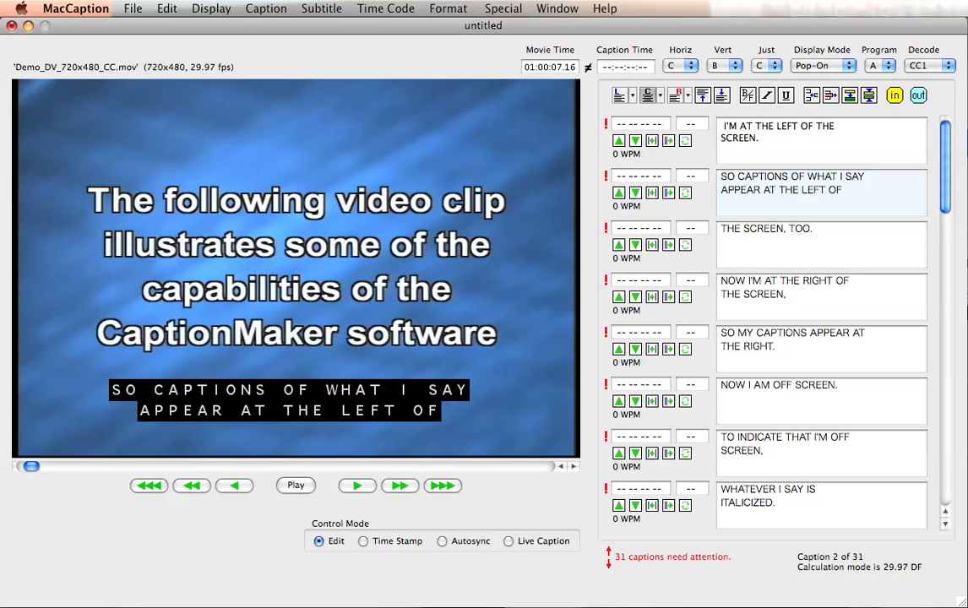
pyautogui.click(620, 195)
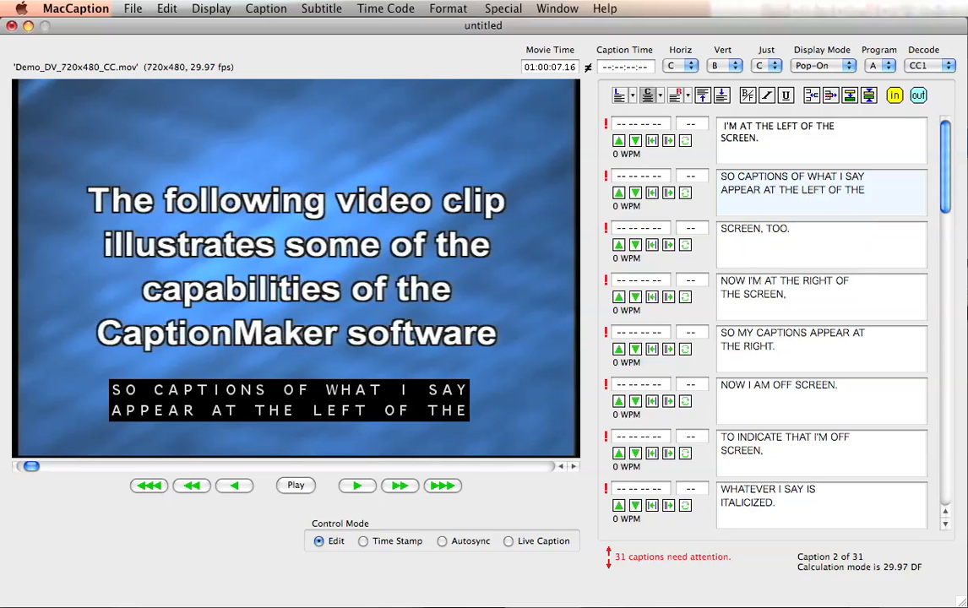
pyautogui.click(790, 230)
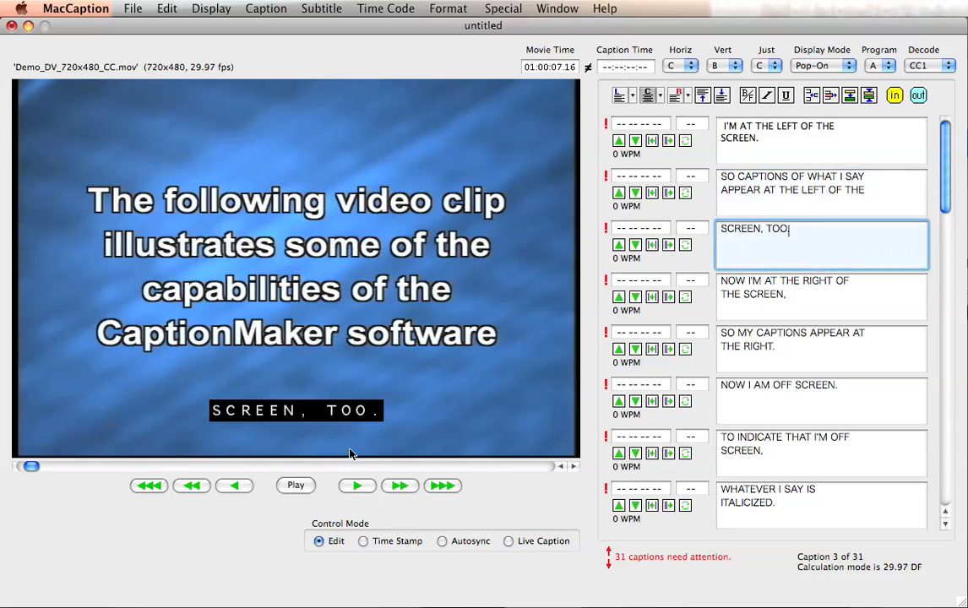
pyautogui.click(848, 190)
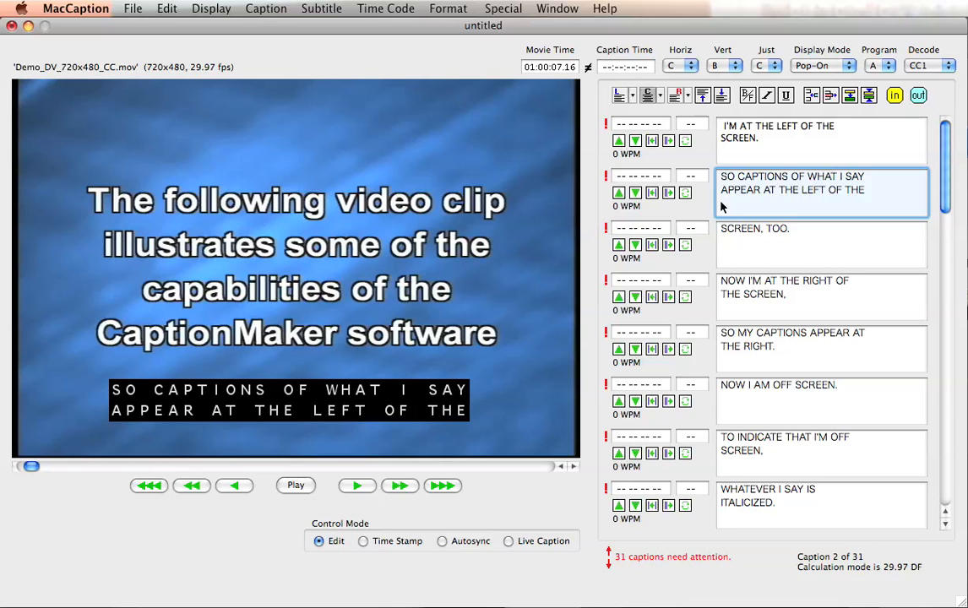
# Push words from the second caption into the third so the second ends with "APPEAR" and the third starts with "AT THE LEFT"
pyautogui.click(636, 193)
pyautogui.click(637, 193)
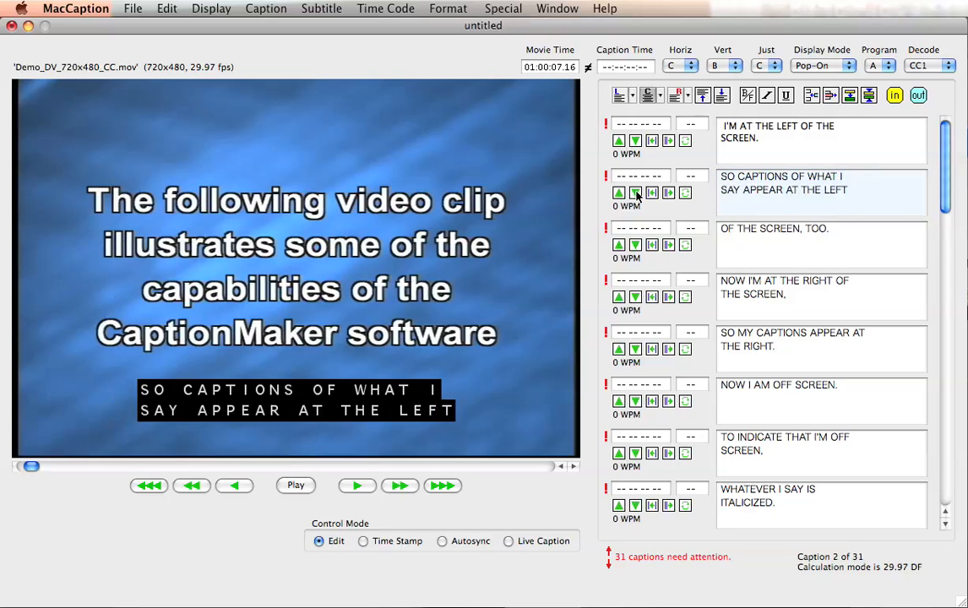
pyautogui.click(637, 194)
pyautogui.click(636, 194)
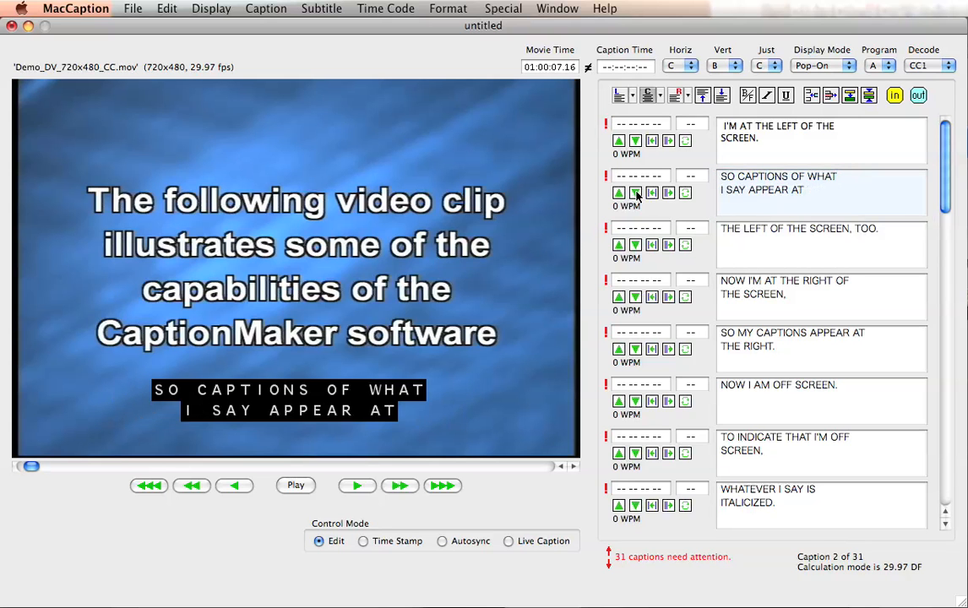
pyautogui.click(636, 194)
pyautogui.click(895, 230)
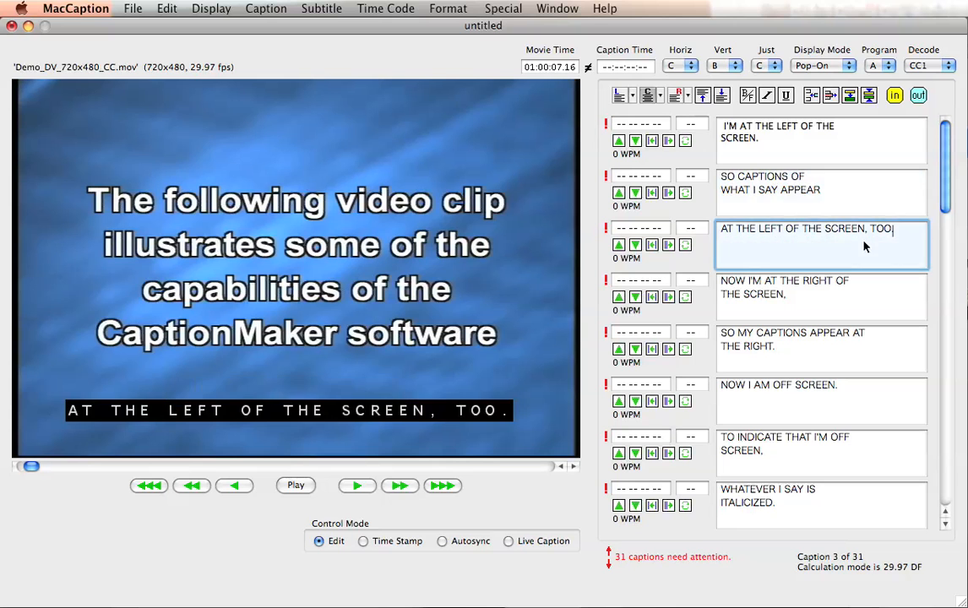
pyautogui.click(821, 190)
pyautogui.click(893, 229)
pyautogui.click(822, 190)
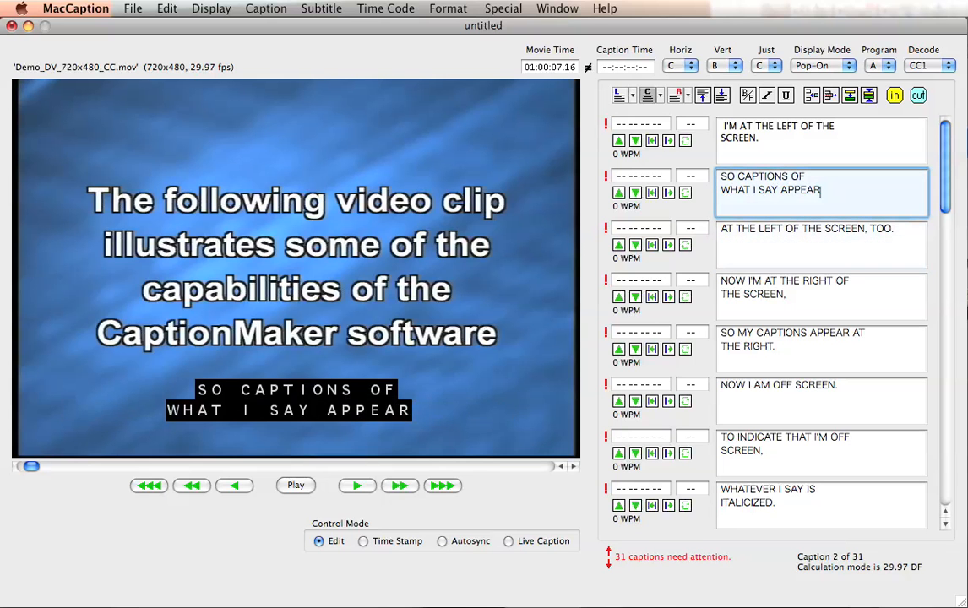
# Compress the third caption's line length so it breaks into "AT THE LEFT OF" and "THE SCREEN, TOO."
pyautogui.click(833, 232)
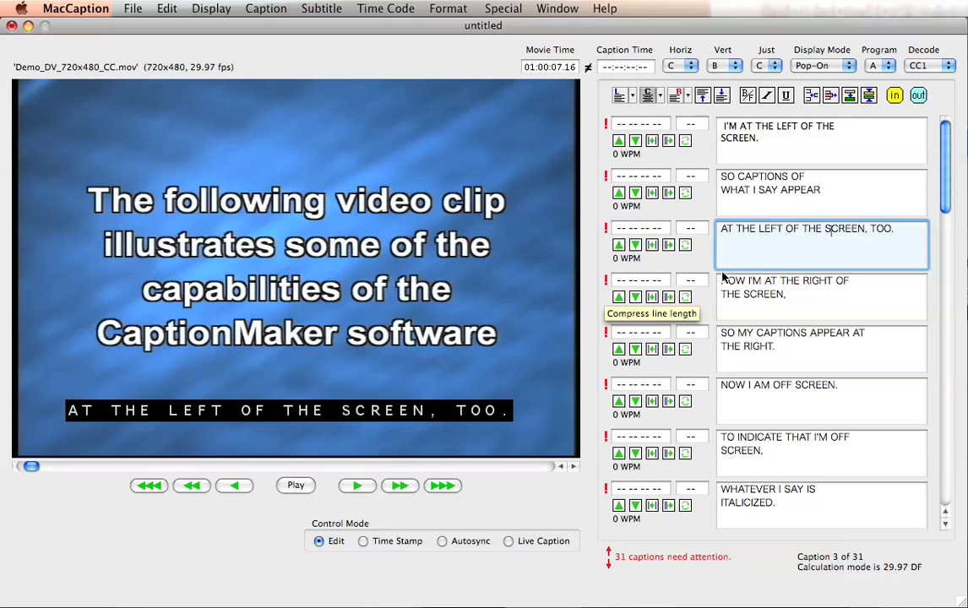
pyautogui.write('.')
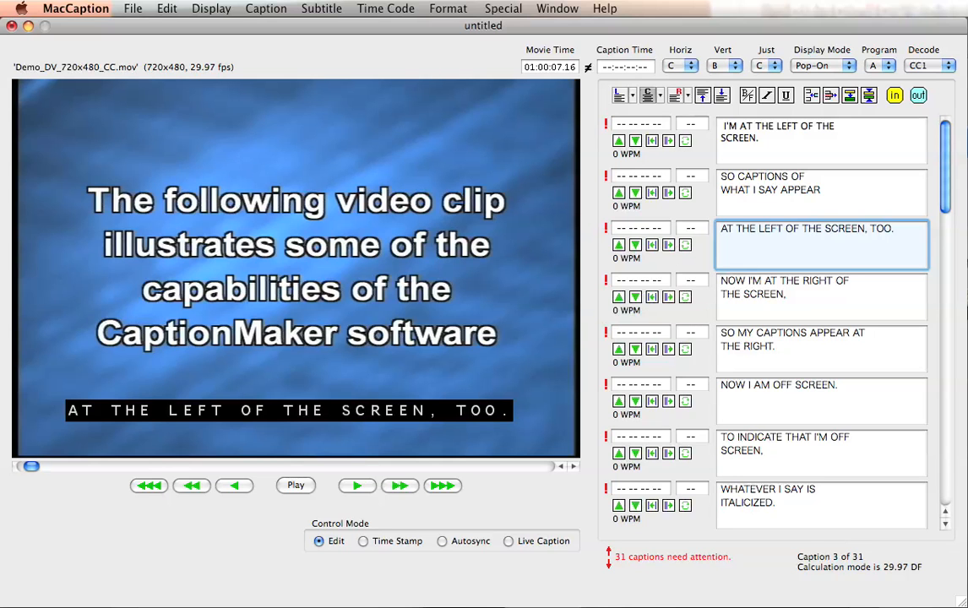
pyautogui.click(728, 230)
pyautogui.click(652, 244)
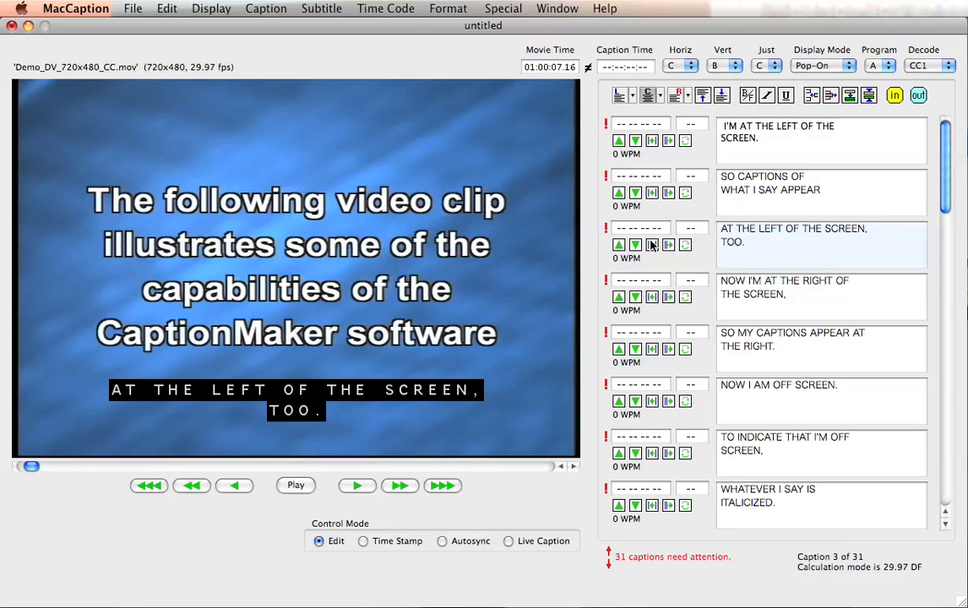
pyautogui.click(651, 244)
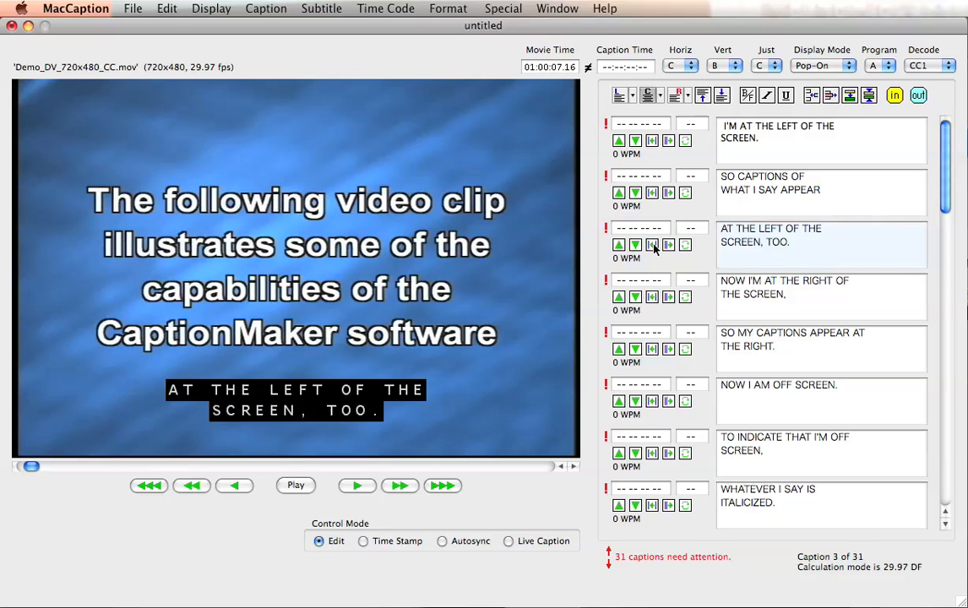
pyautogui.click(651, 244)
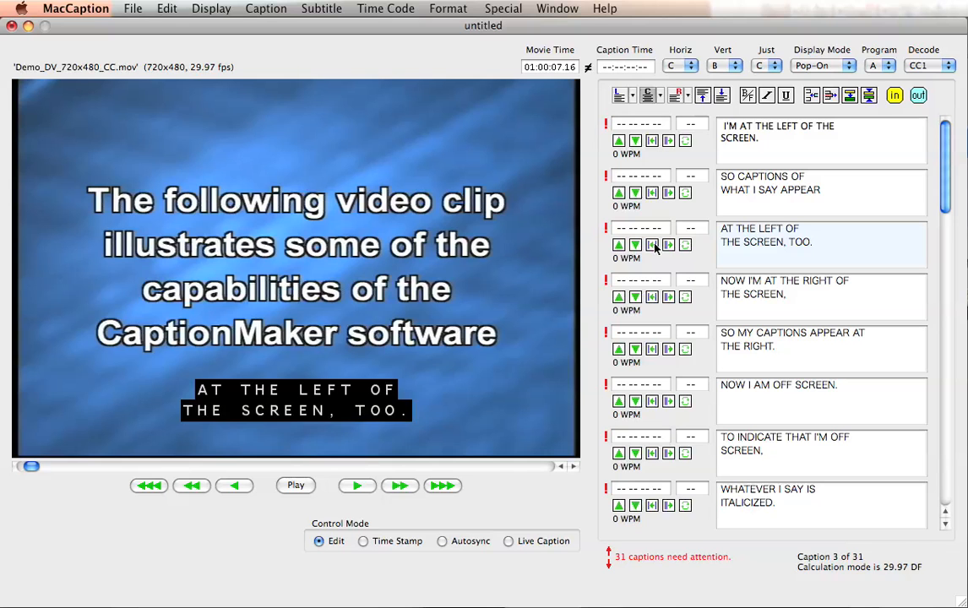
# Compress the third caption further to four lines and expand it back to two lines
pyautogui.click(653, 245)
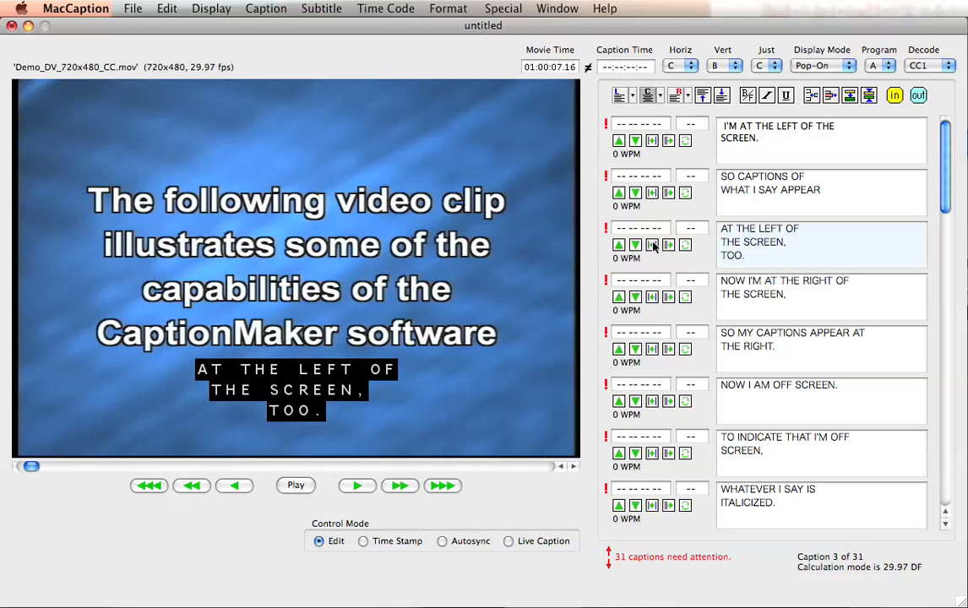
pyautogui.click(653, 245)
pyautogui.click(653, 245)
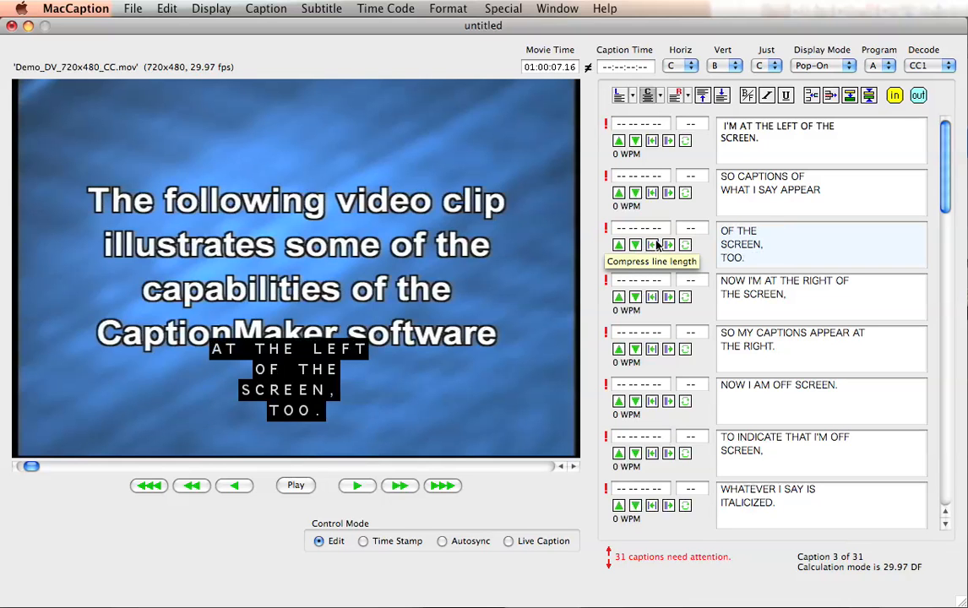
pyautogui.click(668, 245)
pyautogui.click(668, 245)
pyautogui.click(668, 245)
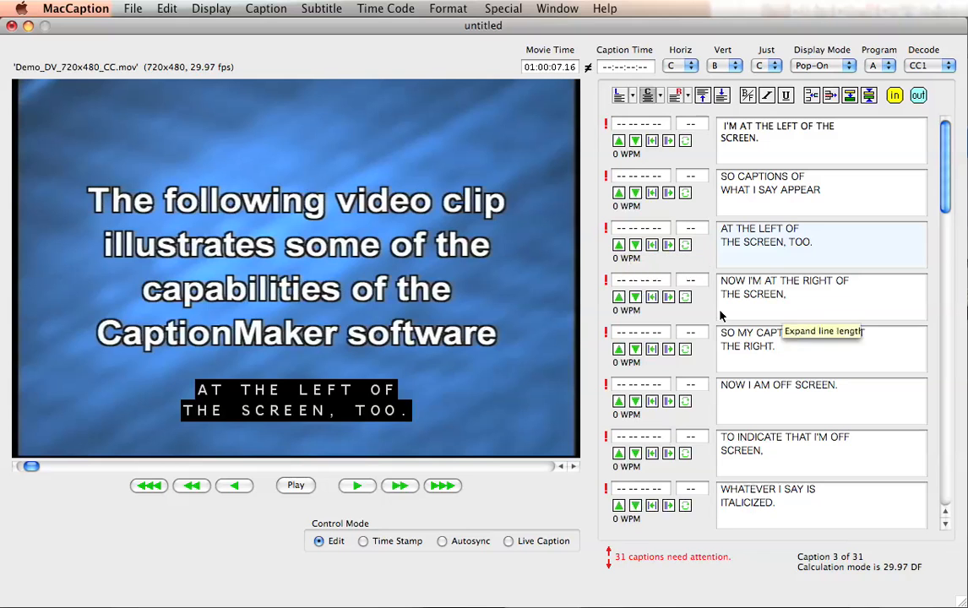
# Adjust the fifth caption's line length so it breaks into "SO MY CAPTIONS" and "APPEAR AT THE RIGHT."
pyautogui.click(725, 346)
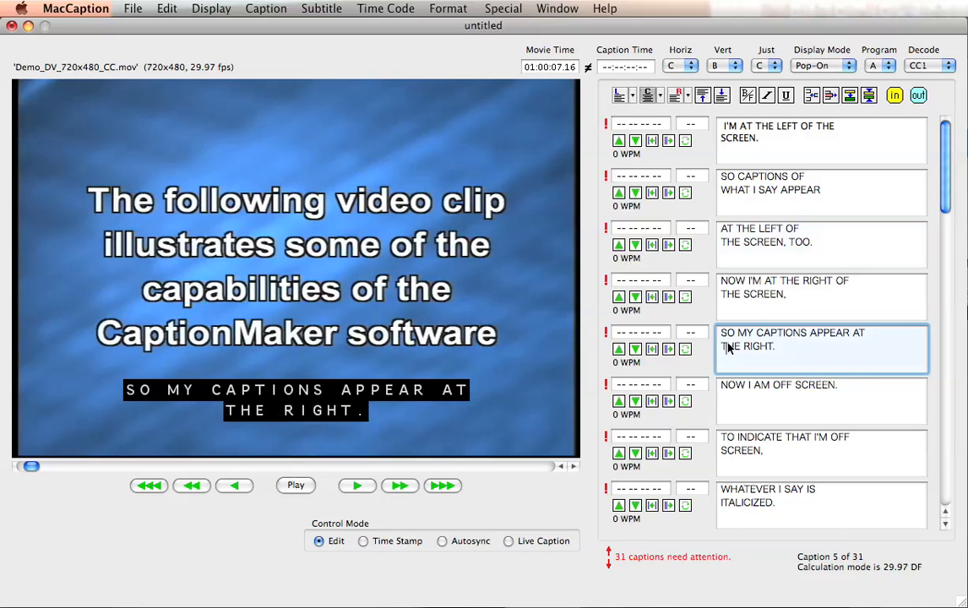
pyautogui.click(669, 352)
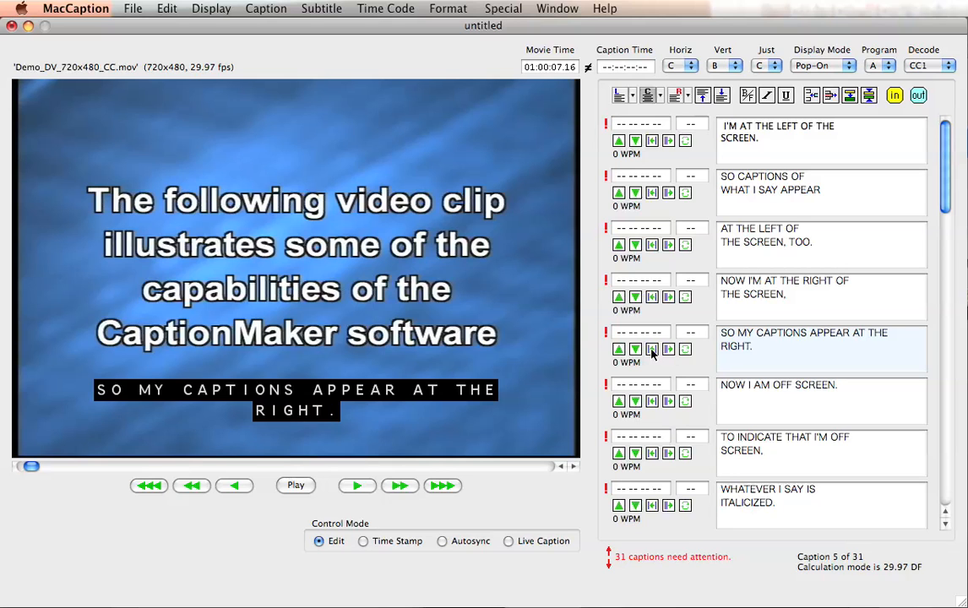
pyautogui.click(653, 351)
pyautogui.click(653, 352)
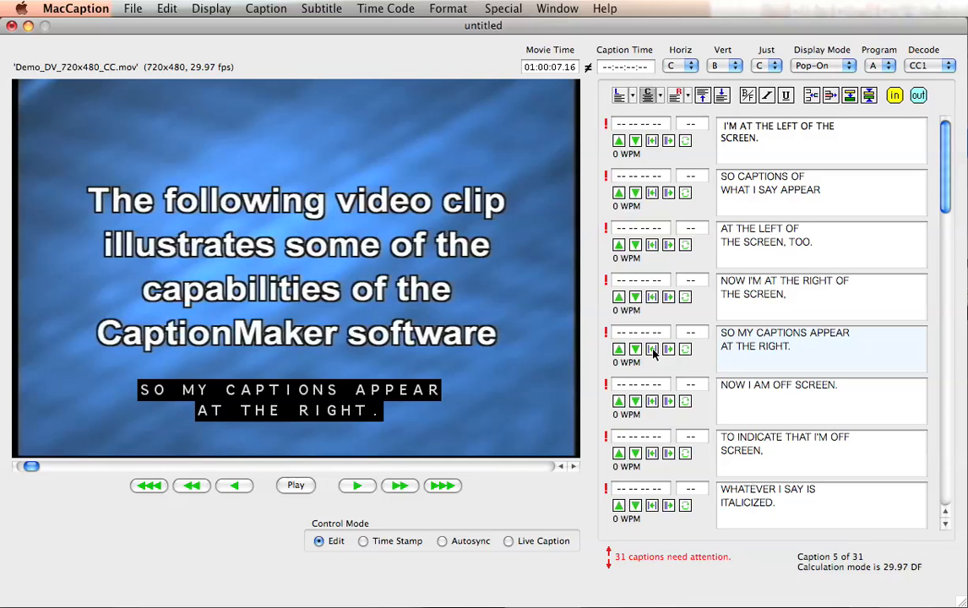
pyautogui.click(653, 351)
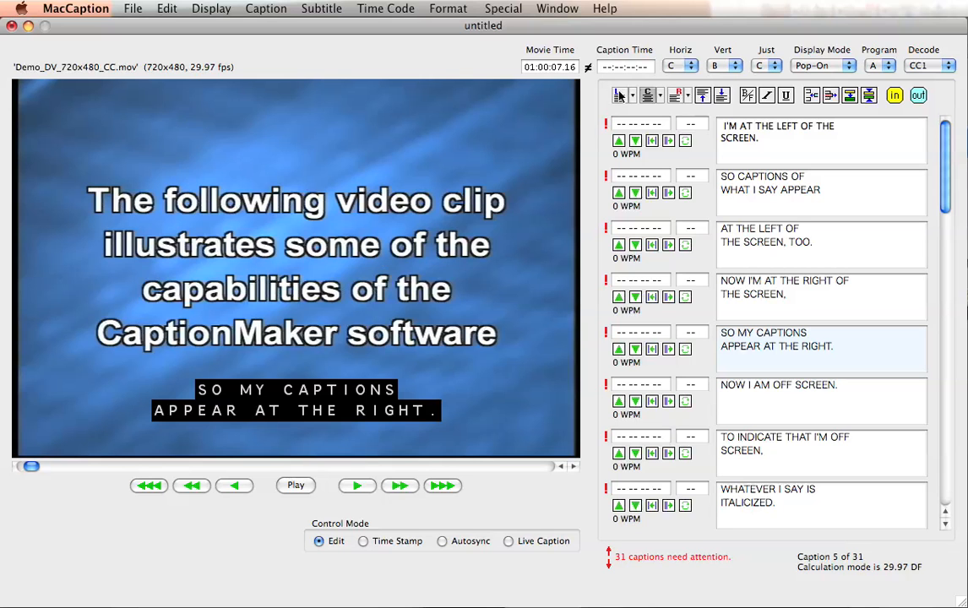
# Try the fifth caption at the right and top of the video, and return it to bottom centre
pyautogui.click(674, 96)
pyautogui.click(708, 96)
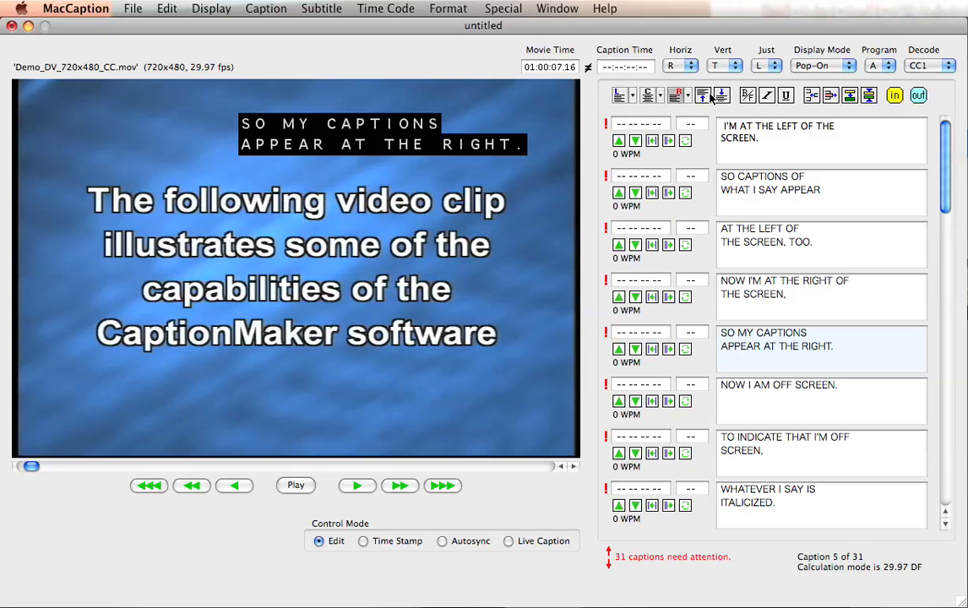
pyautogui.click(722, 96)
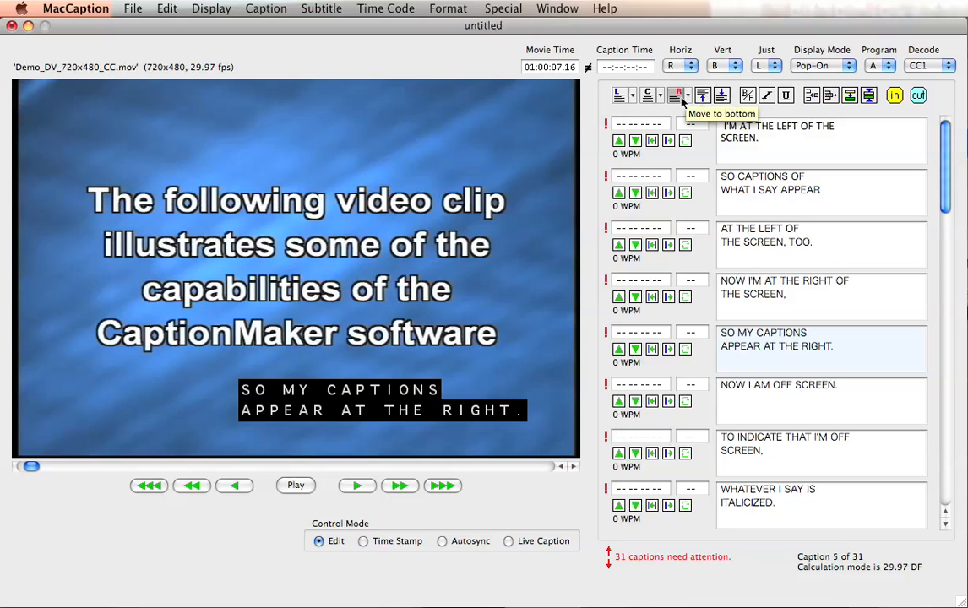
pyautogui.click(647, 95)
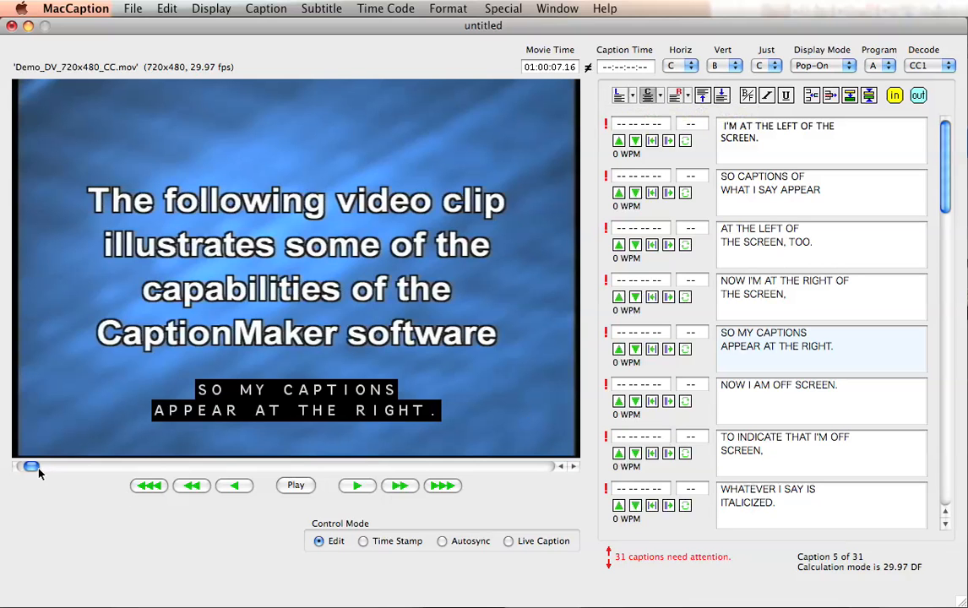
# Seek the movie to 01:00:35.17 and move the fifth caption to the top of the picture
pyautogui.moveTo(32, 467); pyautogui.dragTo(215, 475)
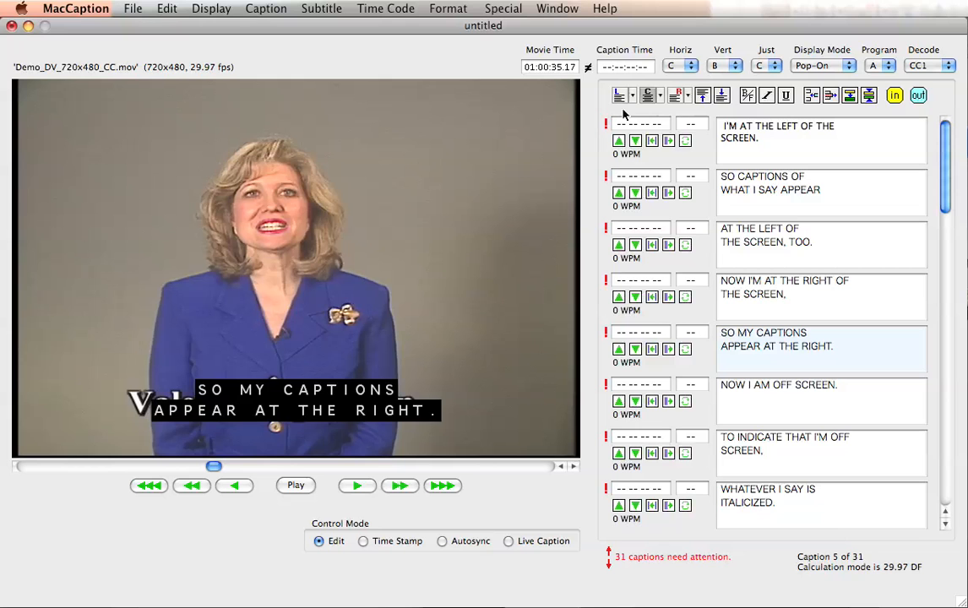
pyautogui.click(703, 97)
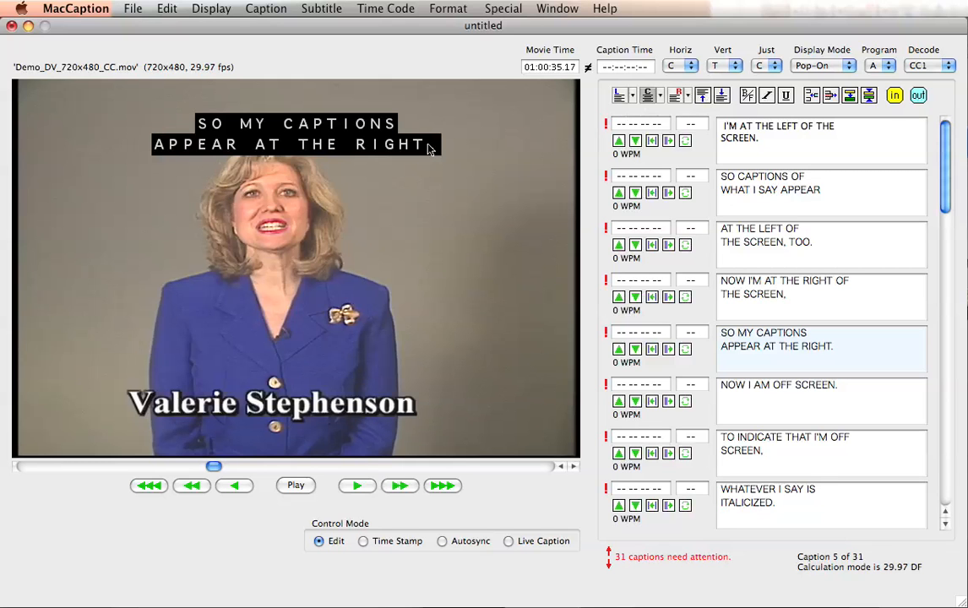
# Try the fifth caption aligned left and right, including right justification, and centre it again
pyautogui.click(619, 96)
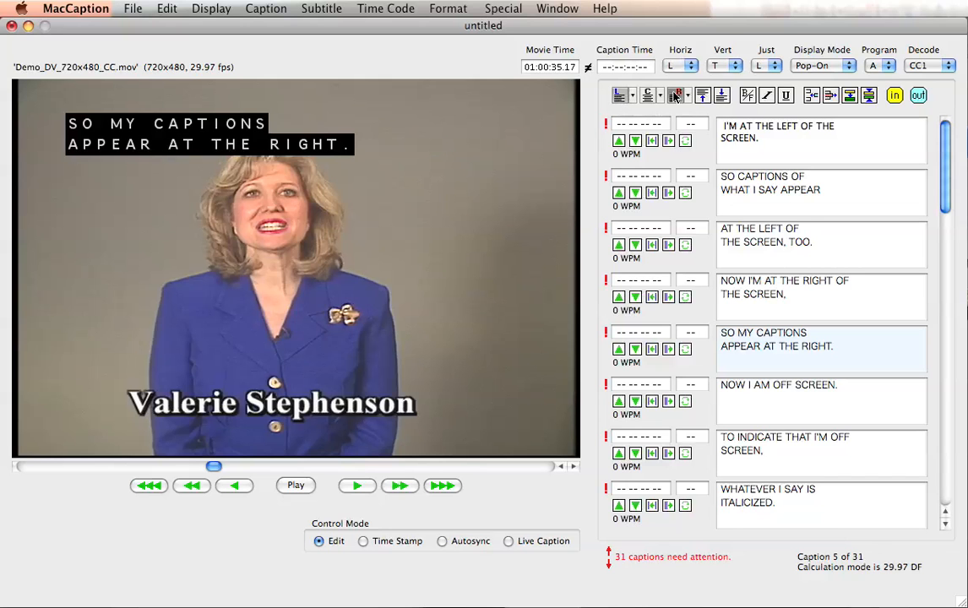
pyautogui.press('super+r')
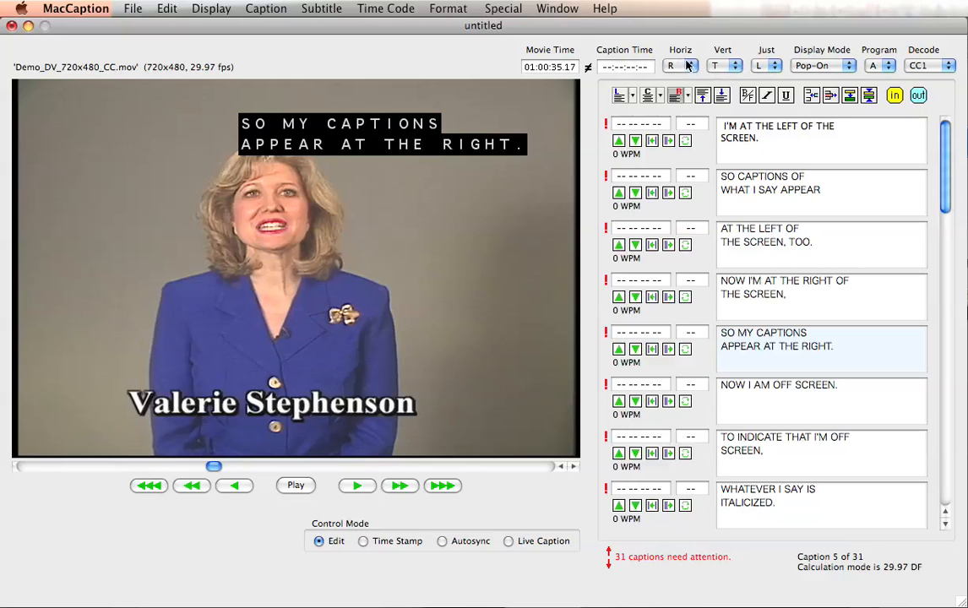
pyautogui.click(770, 67)
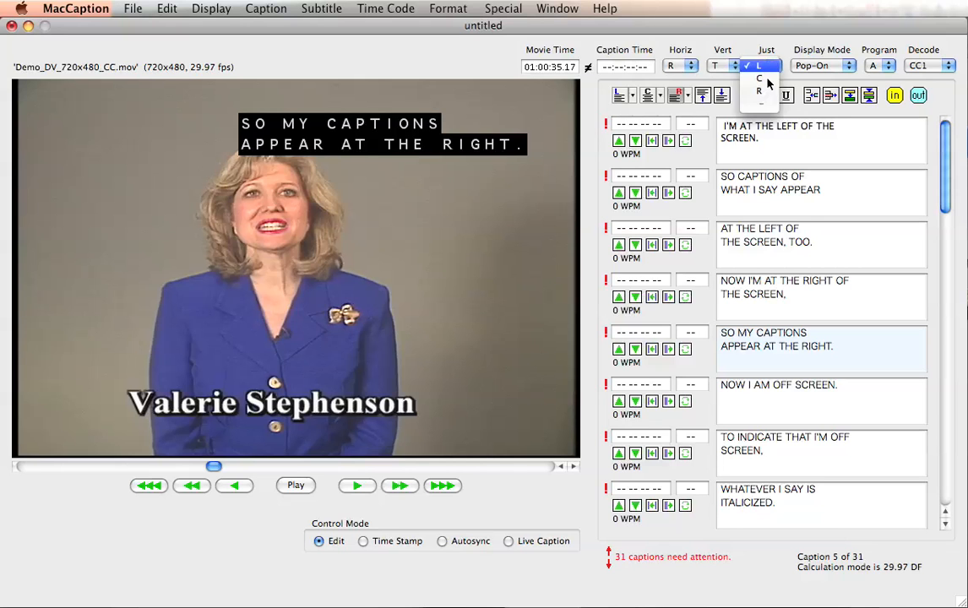
pyautogui.click(759, 90)
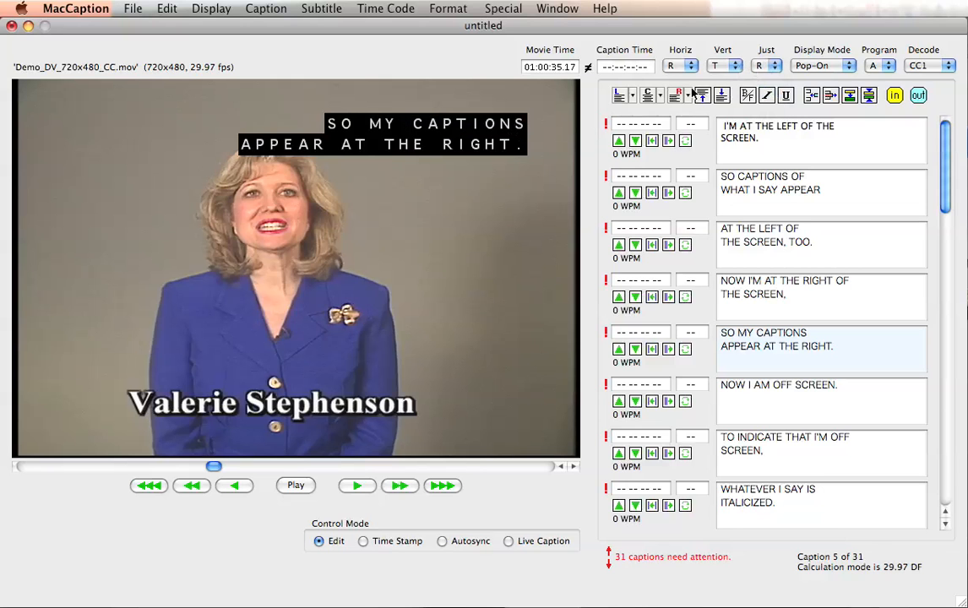
pyautogui.press('super+e')
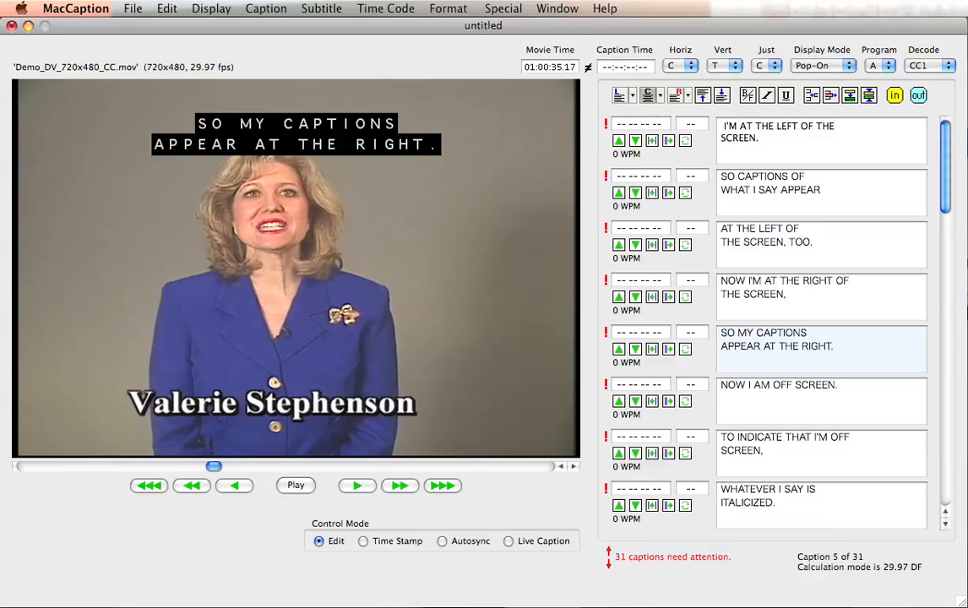
# Try underline, italic and flash styling on the fourth caption's entire text and remove the styles again
pyautogui.click(741, 294)
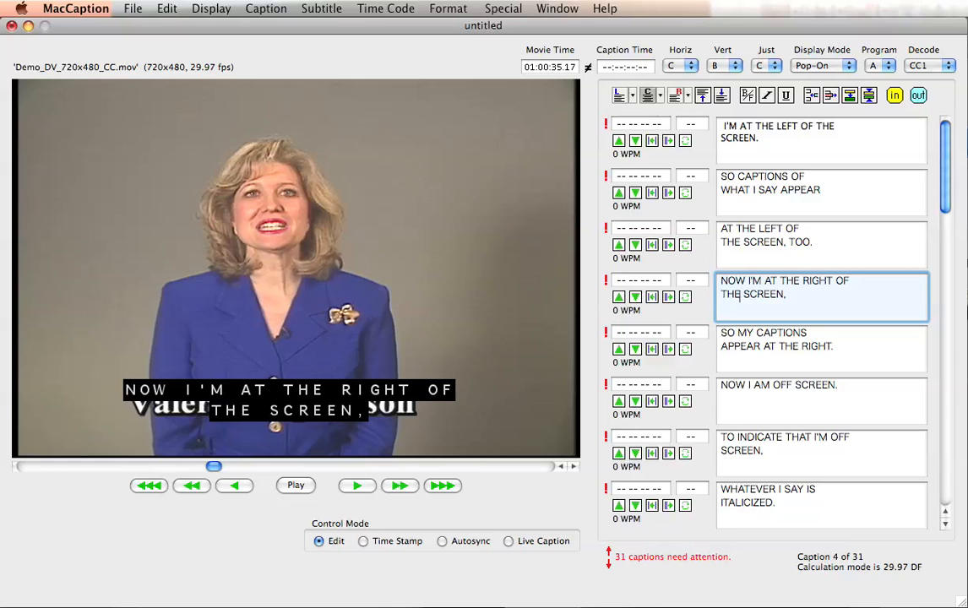
pyautogui.press('super+a')
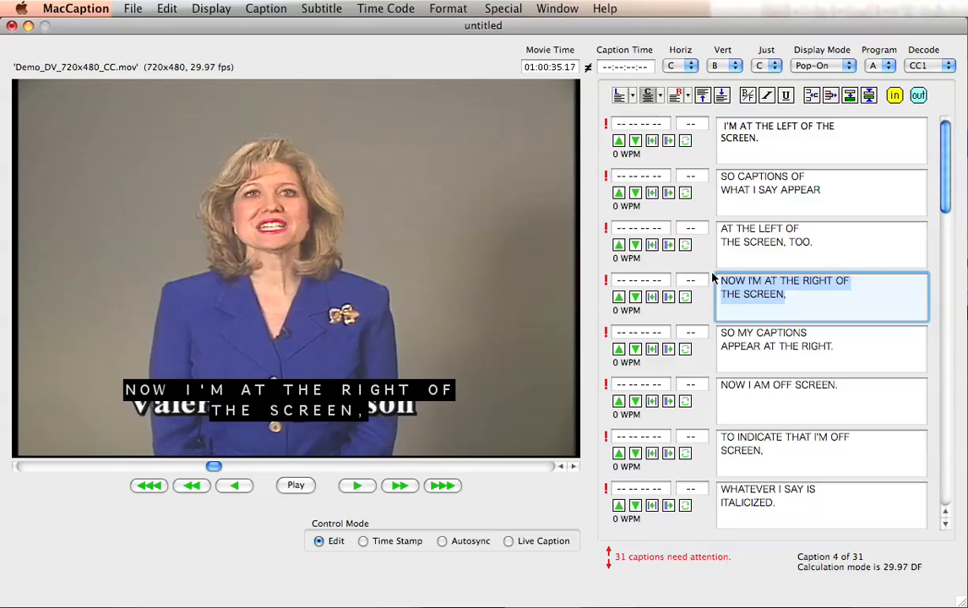
pyautogui.click(768, 98)
pyautogui.click(787, 97)
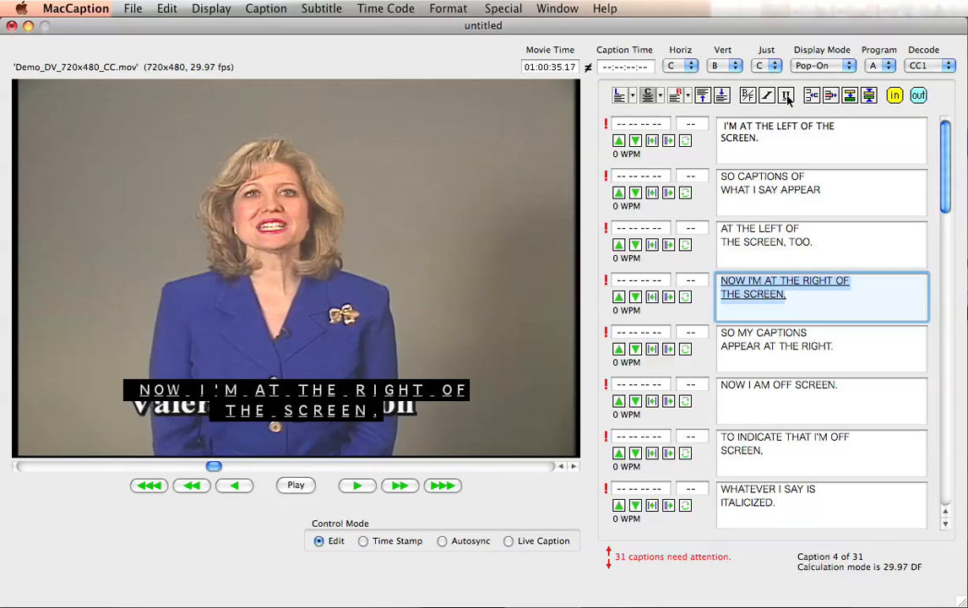
pyautogui.click(767, 96)
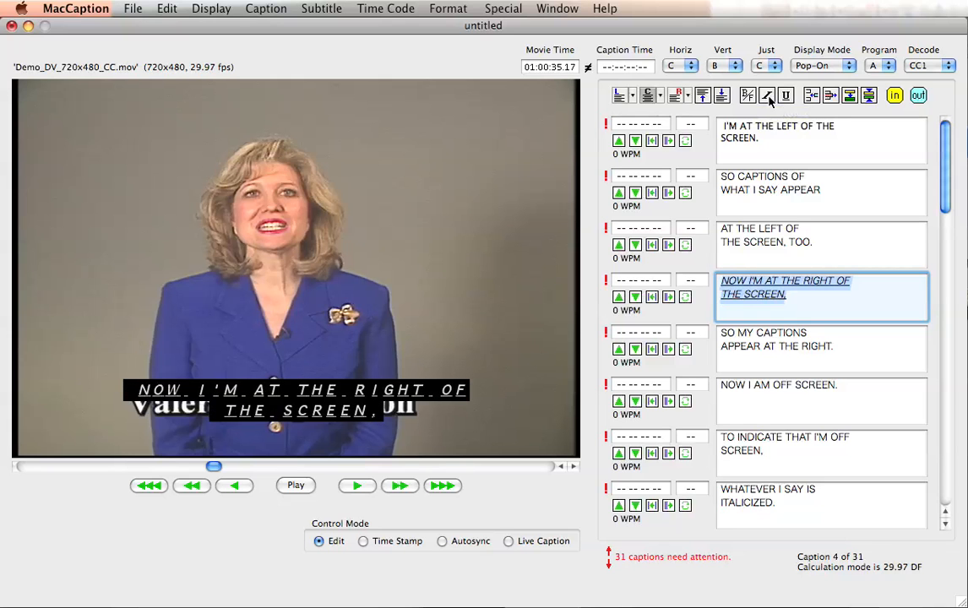
pyautogui.click(768, 96)
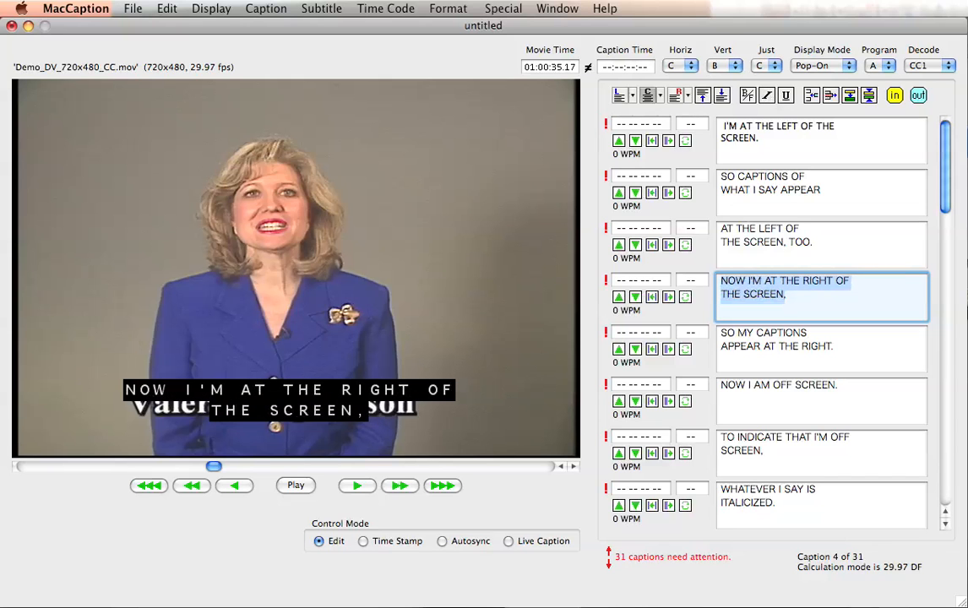
pyautogui.click(750, 97)
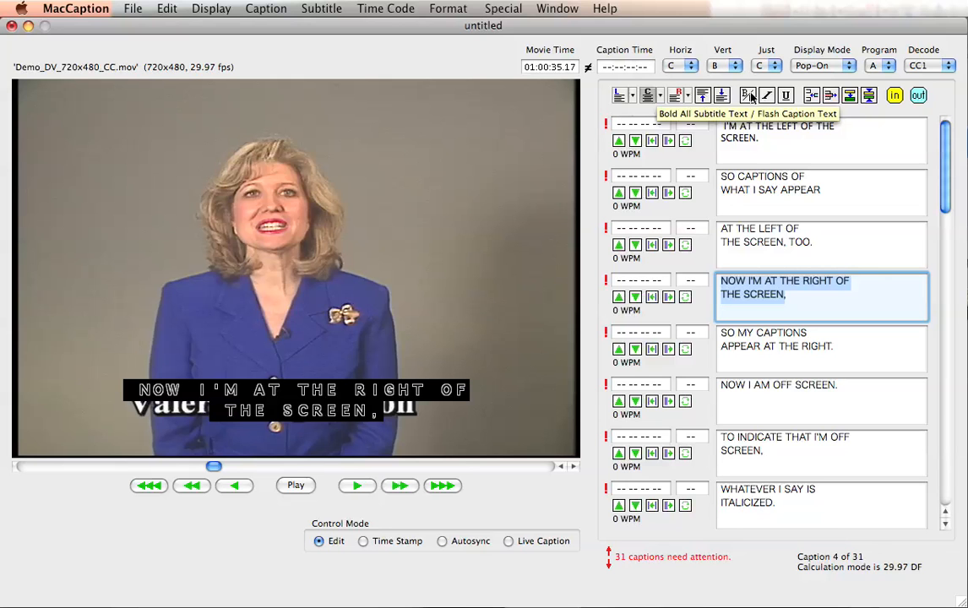
pyautogui.click(751, 98)
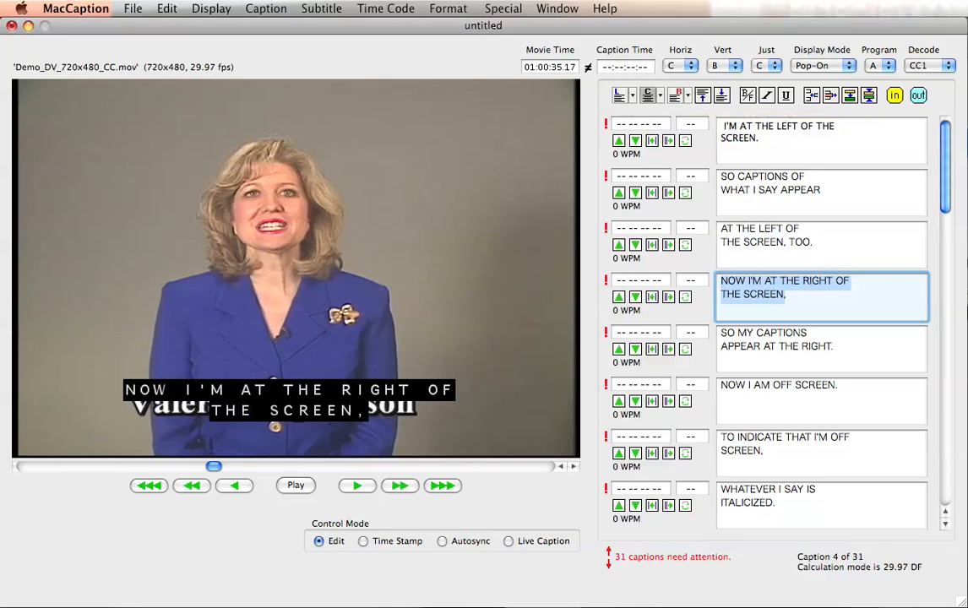